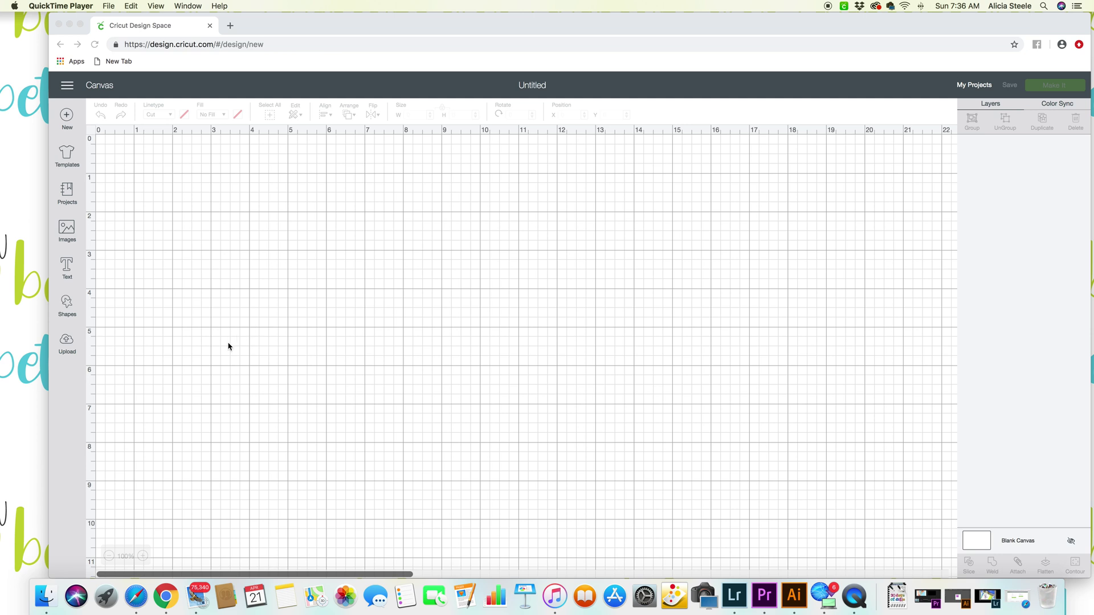
# - Start an image upload and browse into the Dropbox 'april 2019 blog posts' folder
pyautogui.click(67, 343)
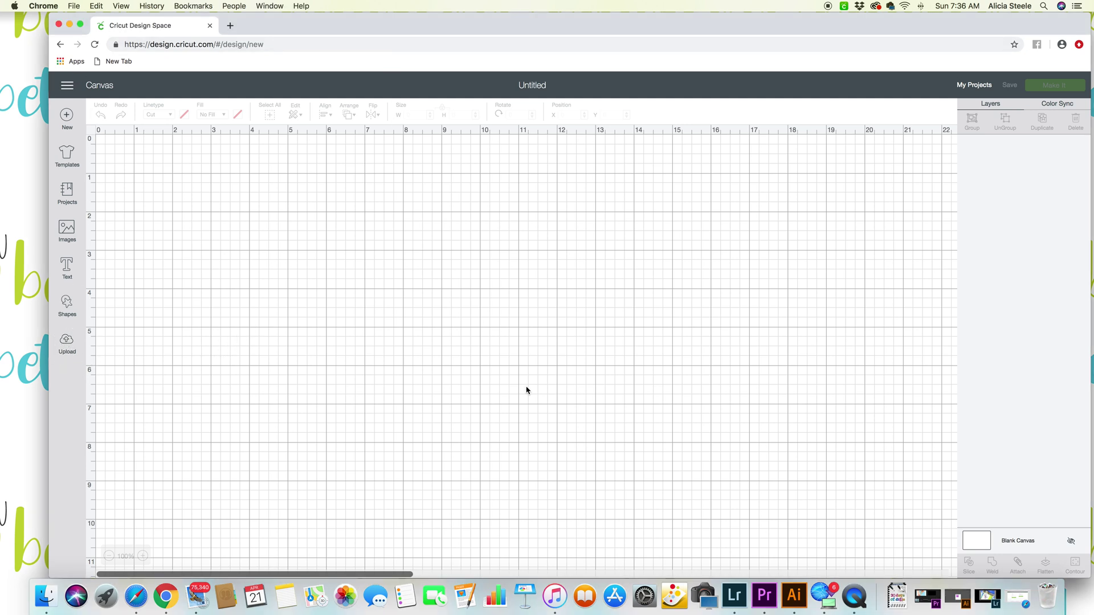
pyautogui.click(68, 346)
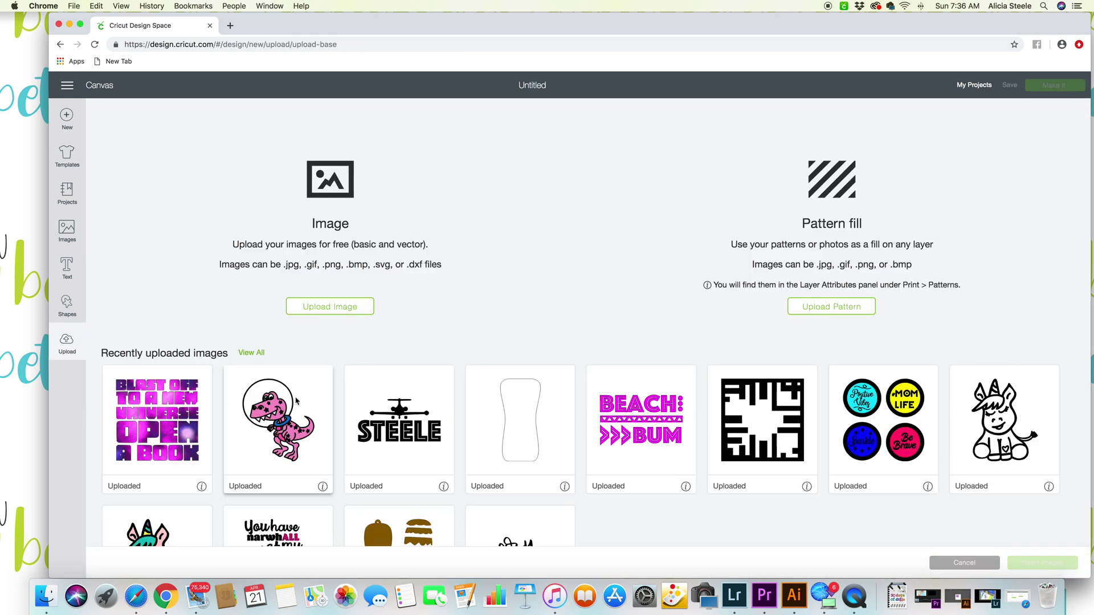
pyautogui.click(325, 308)
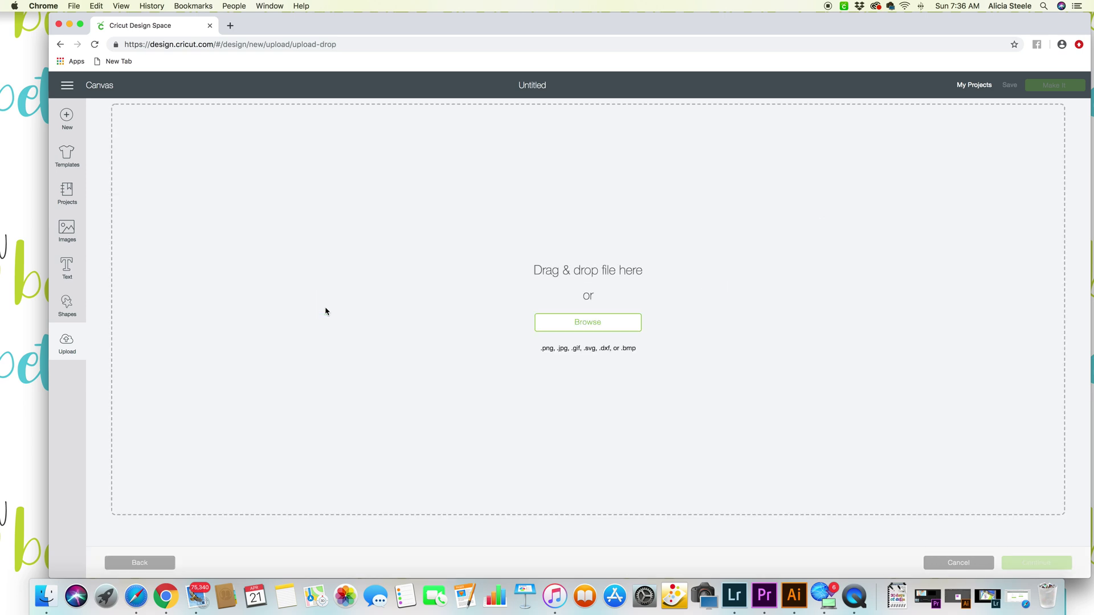
pyautogui.click(598, 326)
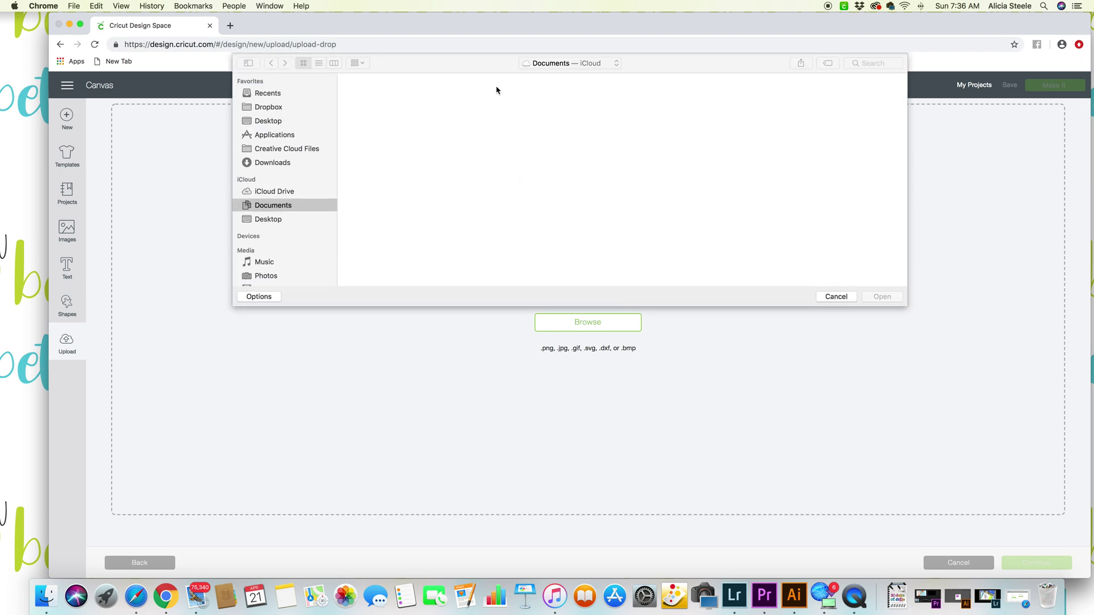
pyautogui.click(267, 108)
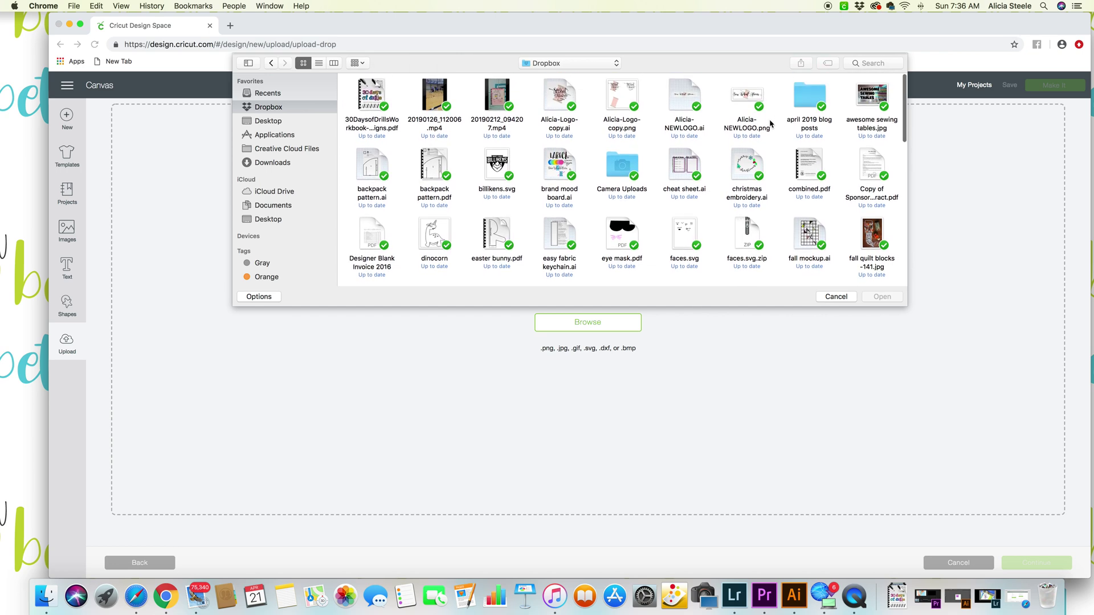
pyautogui.click(812, 100)
pyautogui.doubleClick(811, 101)
# - Upload trex pink.svg from the 'print then cut t rex' folder, save it, and insert it
pyautogui.doubleClick(547, 97)
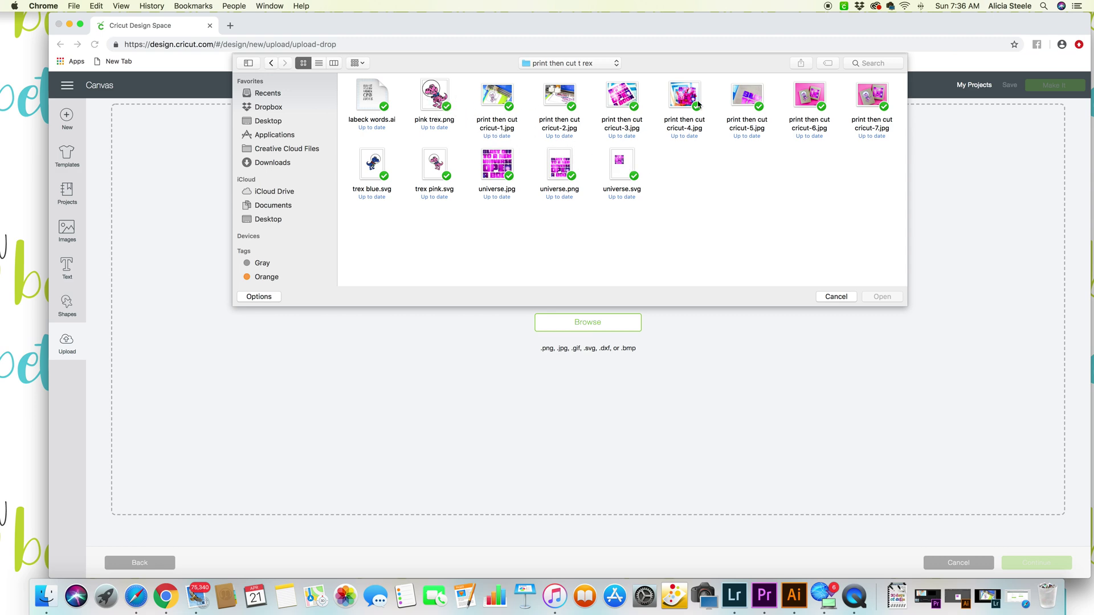
pyautogui.doubleClick(434, 163)
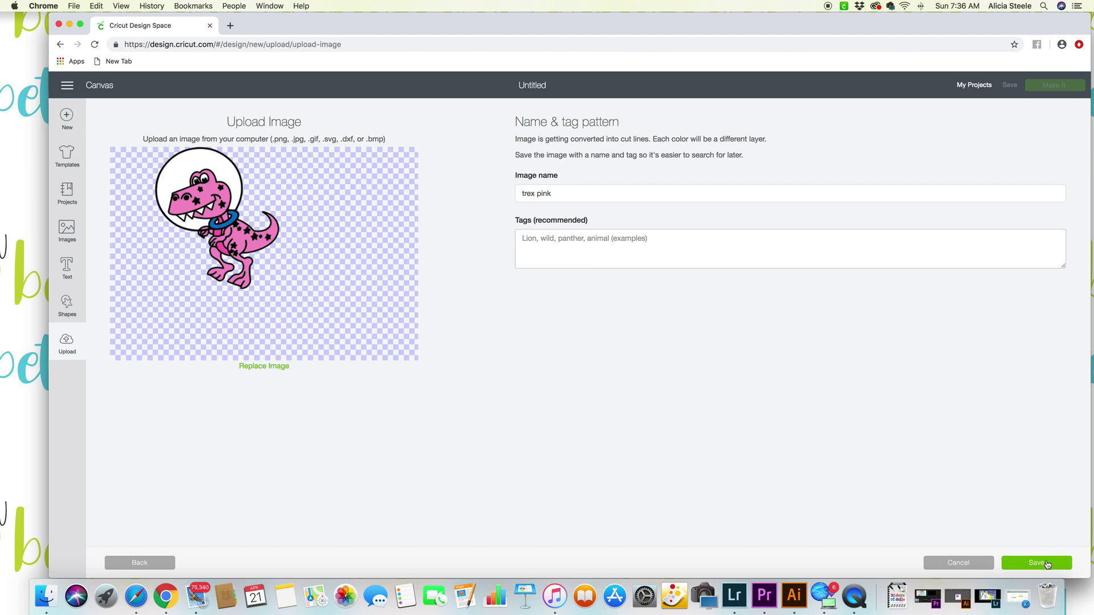
pyautogui.click(1047, 563)
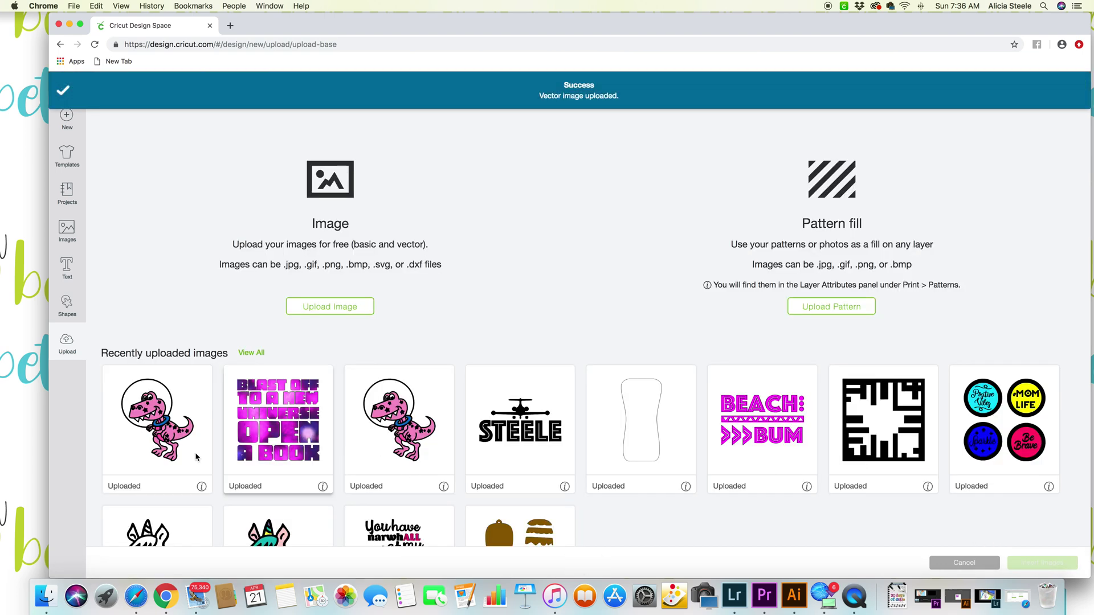
pyautogui.click(186, 427)
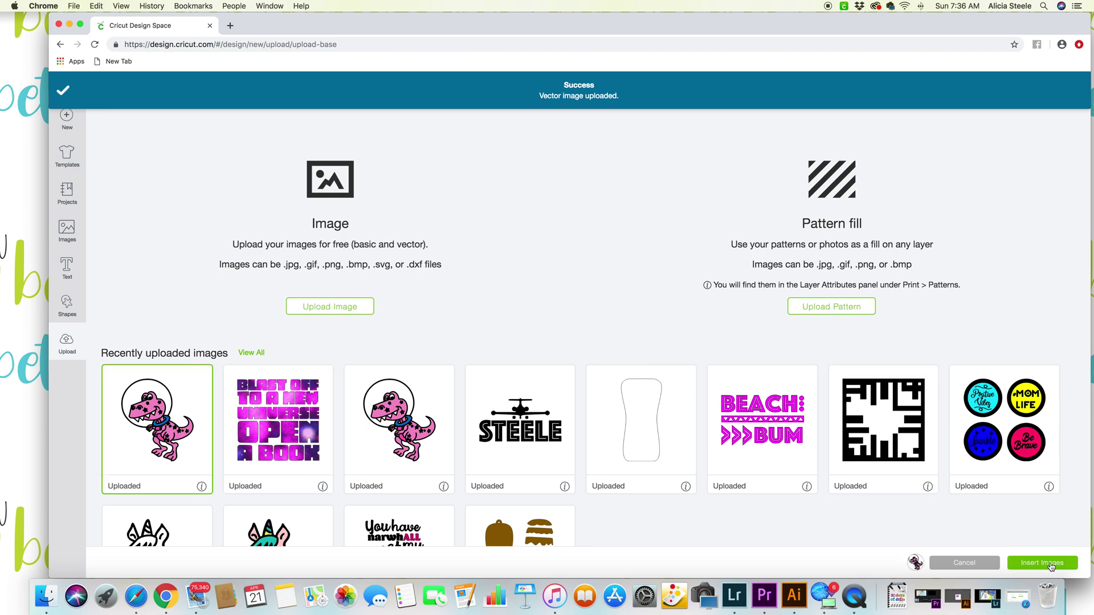
pyautogui.click(1043, 564)
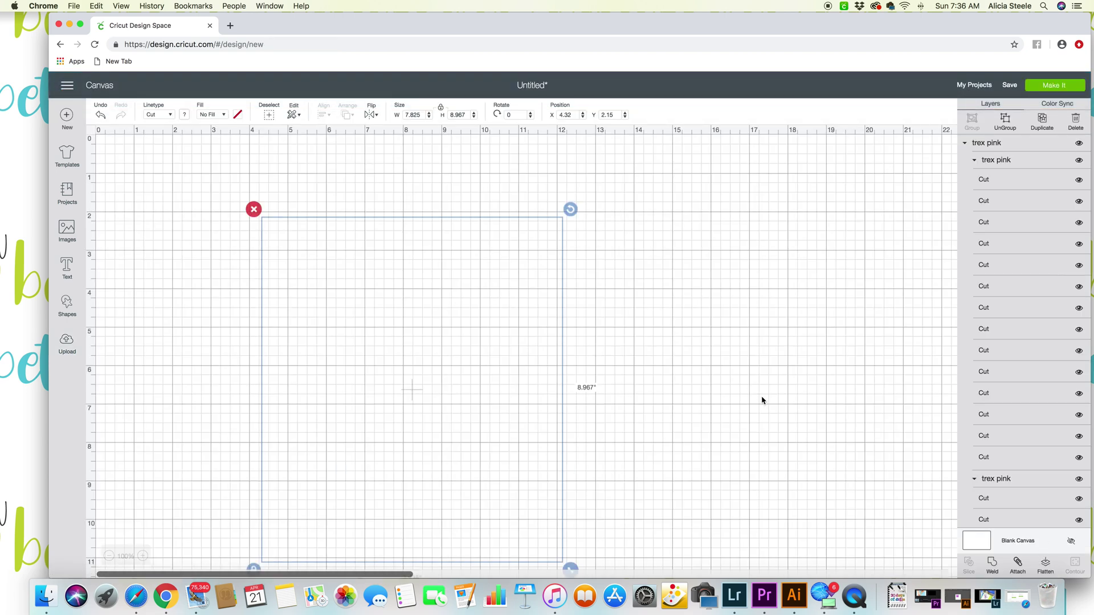
# - Move the T-rex up and shrink it to about 6.14 × 7.037 inches
pyautogui.moveTo(426, 393); pyautogui.dragTo(432, 352)
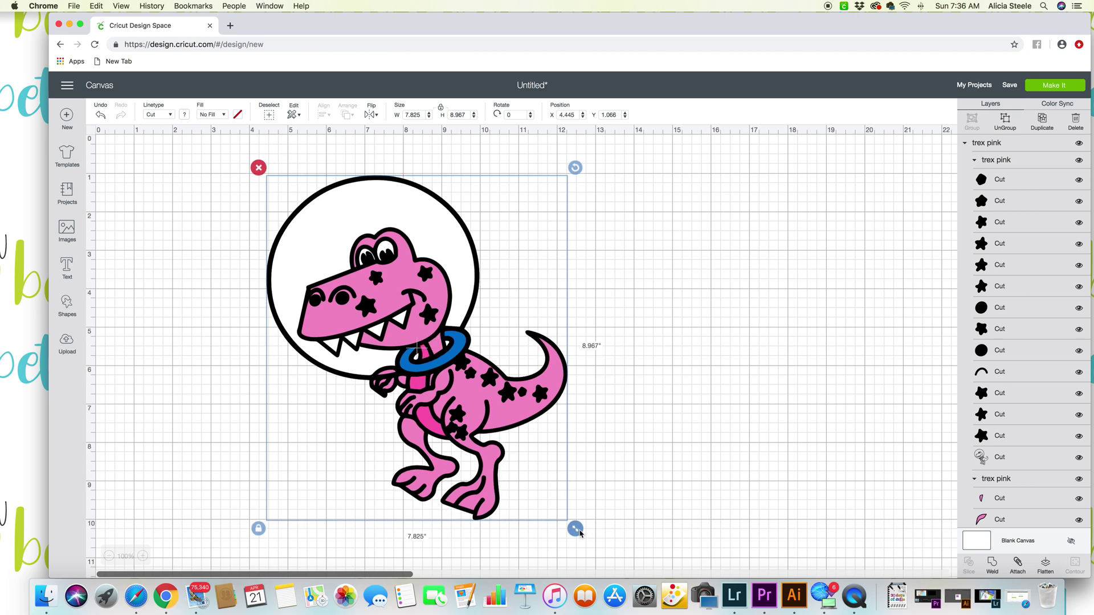
pyautogui.moveTo(576, 534); pyautogui.dragTo(513, 454)
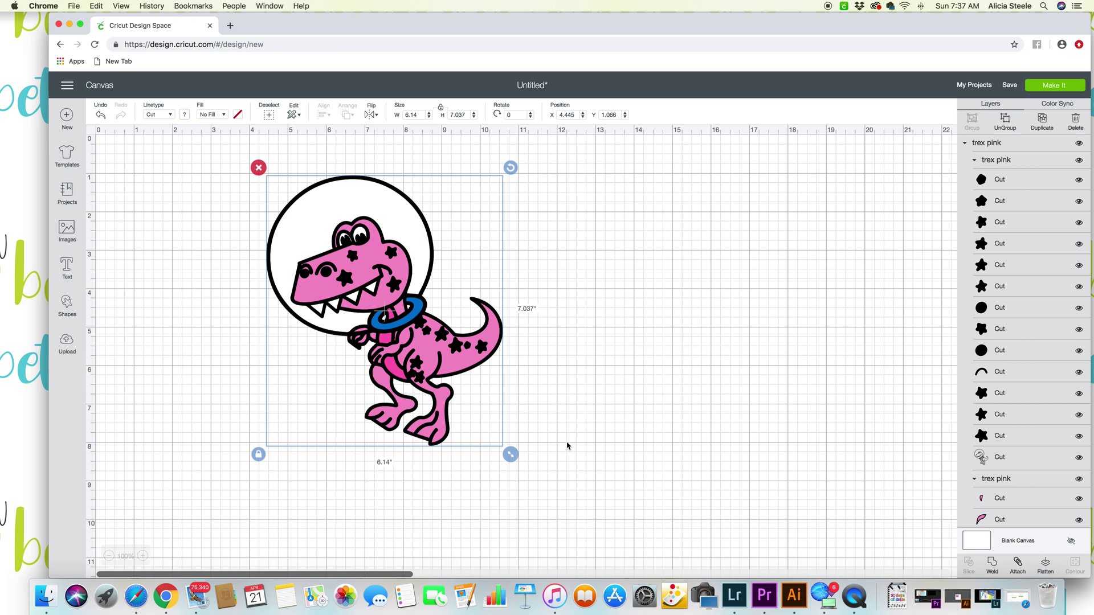
pyautogui.scroll(-3, 562, 445)
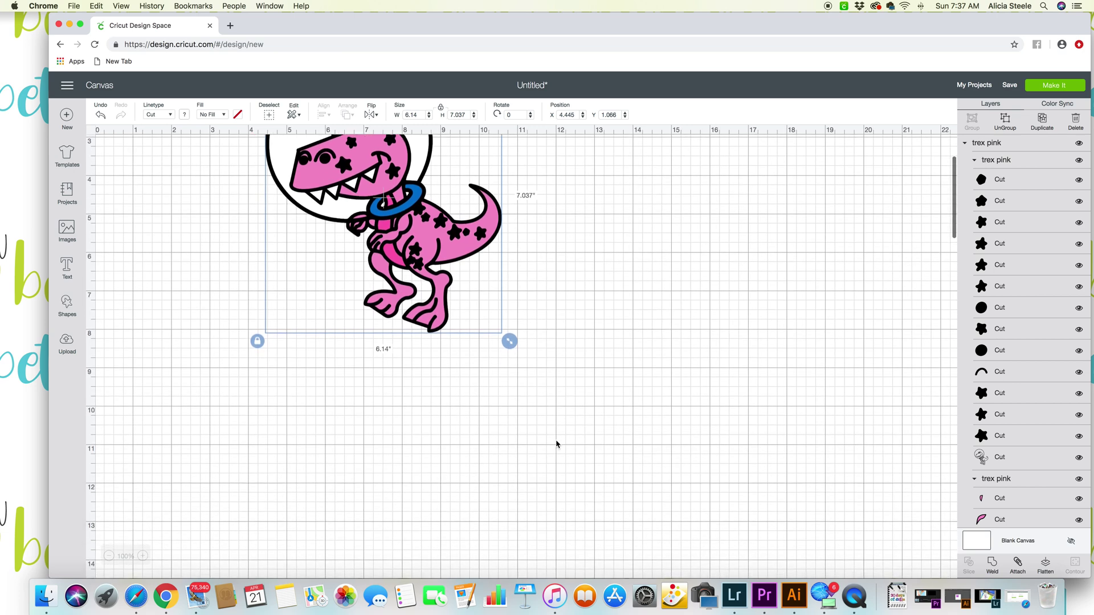
pyautogui.scroll(3, 530, 450)
pyautogui.scroll(1, 591, 415)
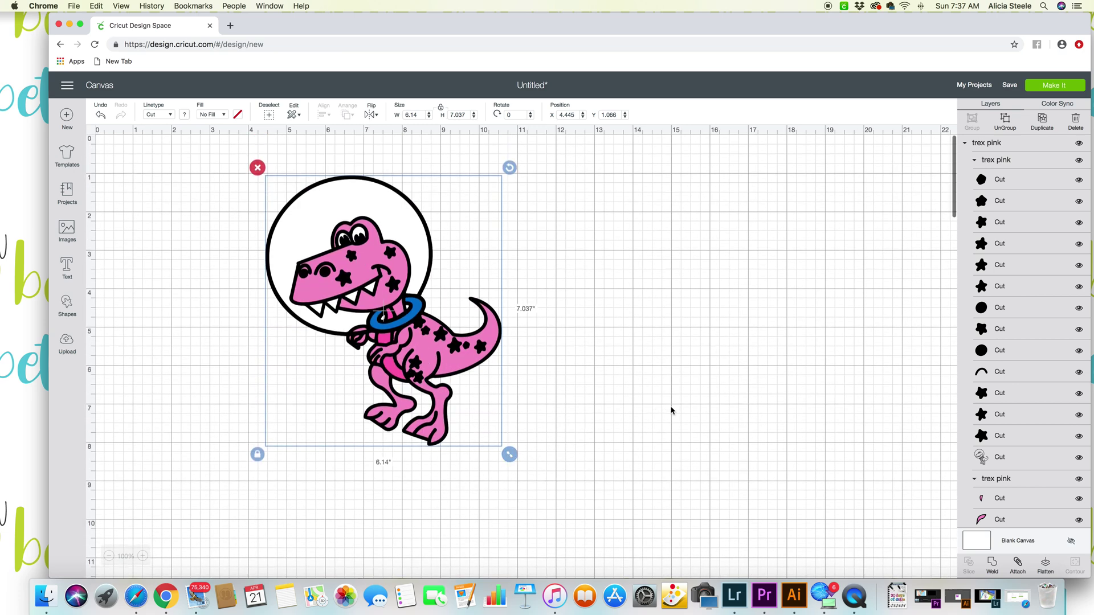
# - Collapse the three trex pink layer sub-groups and select the whole T-rex image
pyautogui.click(974, 162)
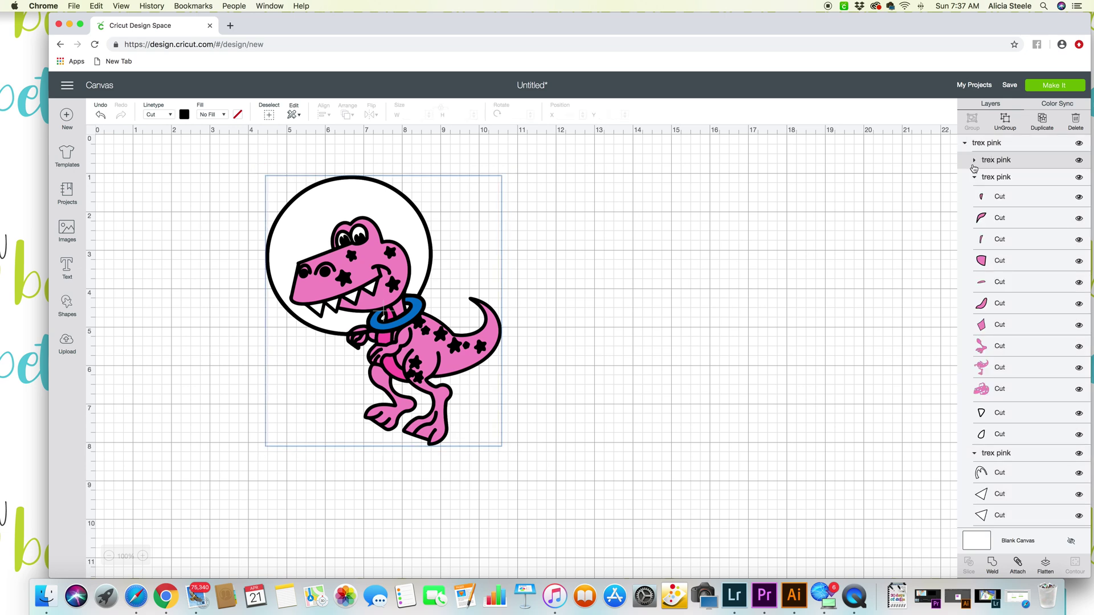
pyautogui.click(974, 177)
pyautogui.click(974, 237)
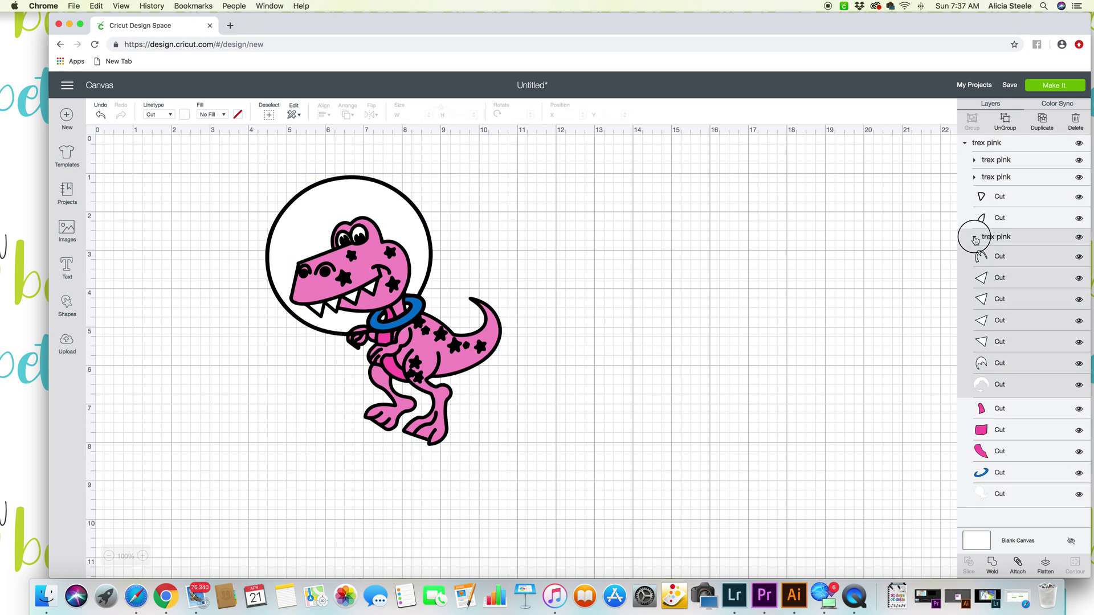
pyautogui.scroll(-1, 587, 481)
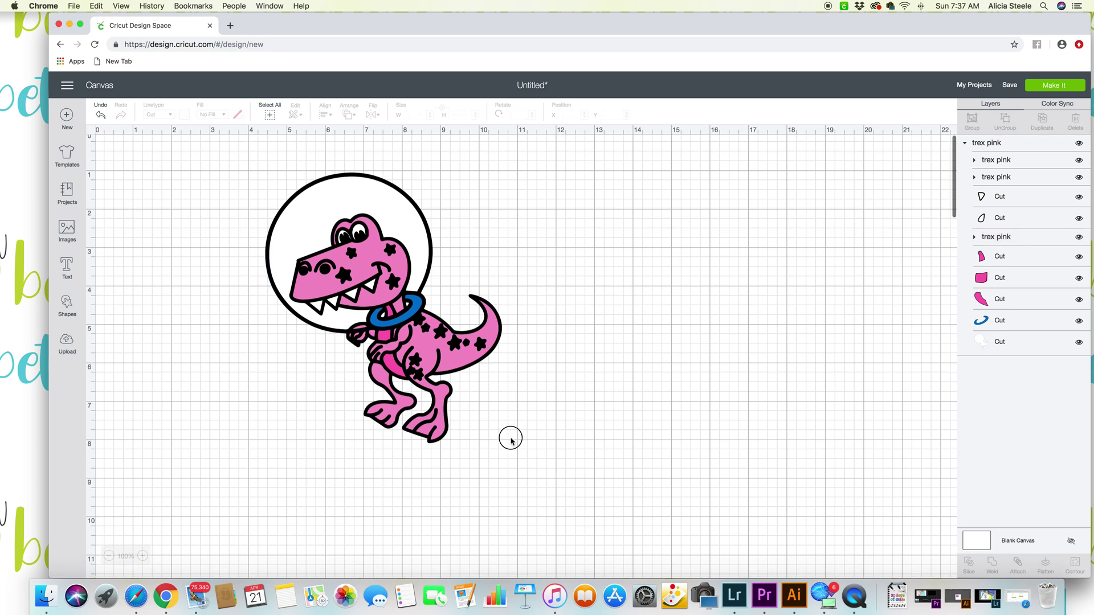
pyautogui.click(213, 169)
pyautogui.click(328, 219)
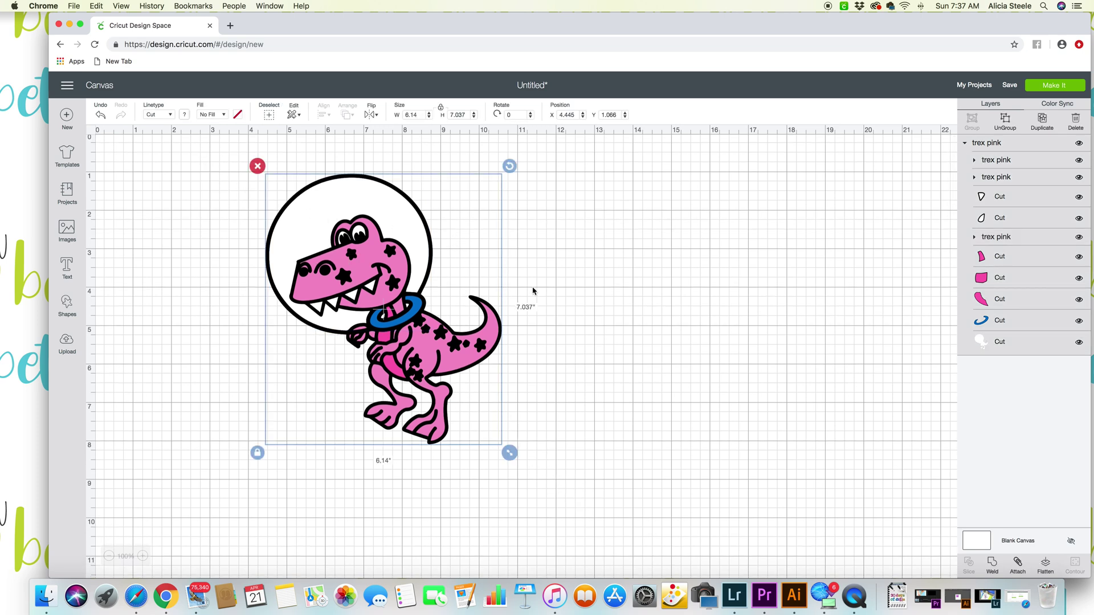
# - Flatten the T-rex into one printable image and enlarge it to about 8.5 inches wide
pyautogui.click(1047, 565)
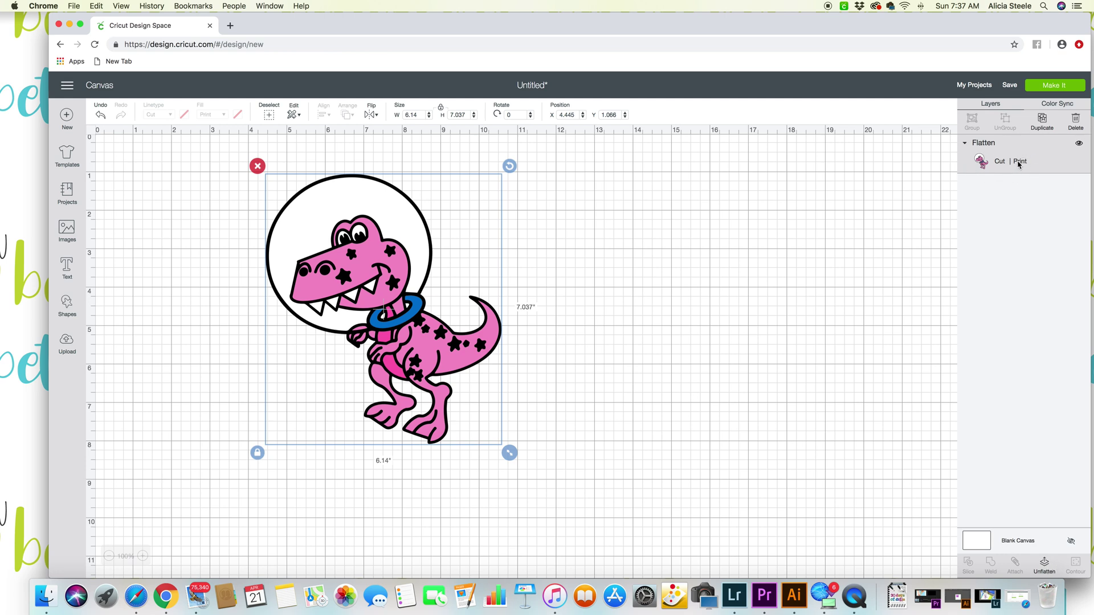
pyautogui.moveTo(429, 329); pyautogui.dragTo(370, 313)
pyautogui.moveTo(451, 436); pyautogui.dragTo(741, 547)
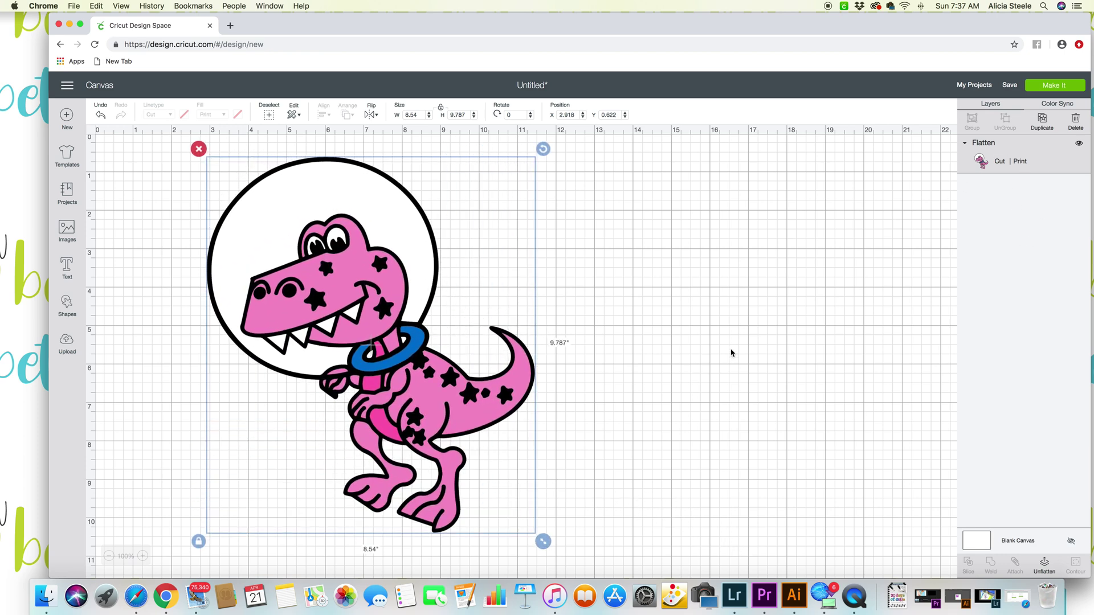
pyautogui.click(1053, 87)
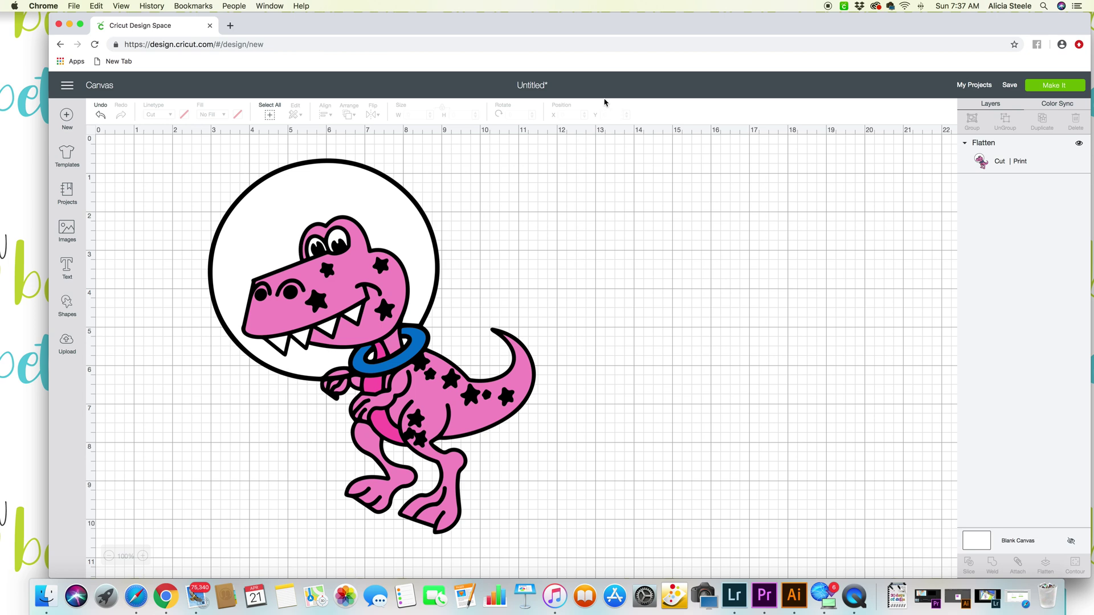
# - Shrink the T-rex to 6.661 × 7.634 inches and send it to mat preparation
pyautogui.click(455, 317)
pyautogui.moveTo(549, 538); pyautogui.dragTo(430, 458)
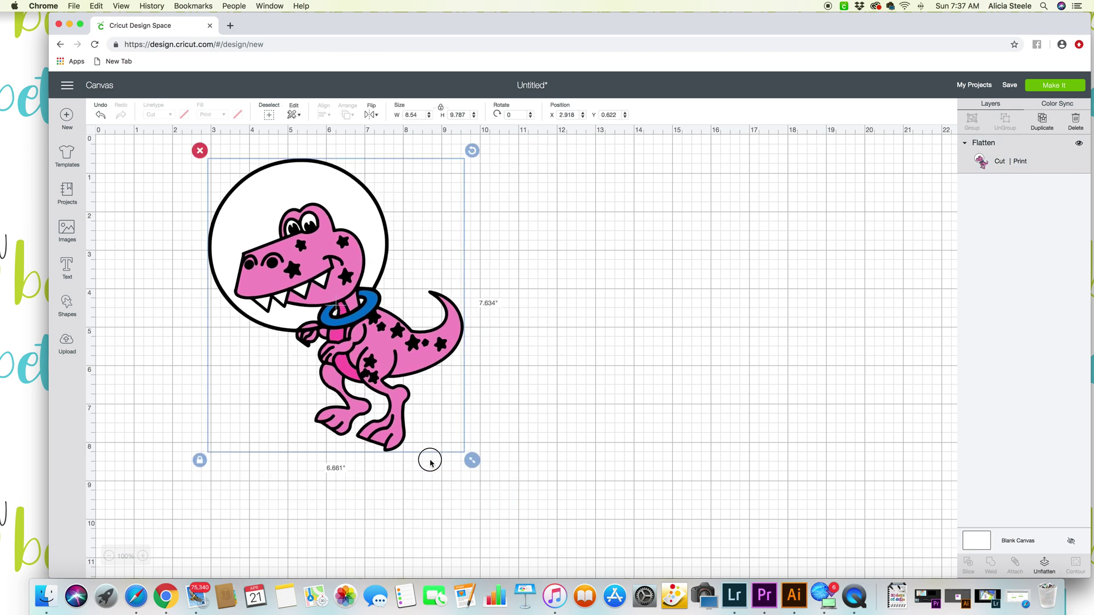
pyautogui.click(1065, 87)
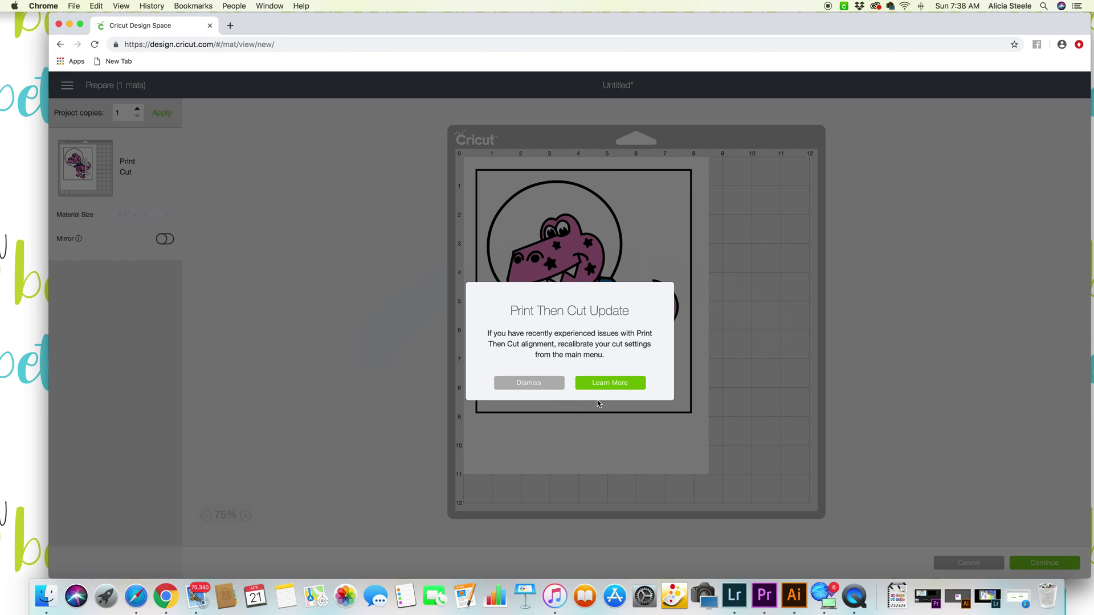
# - Dismiss the Print Then Cut update notice on the prepare screen
pyautogui.click(526, 384)
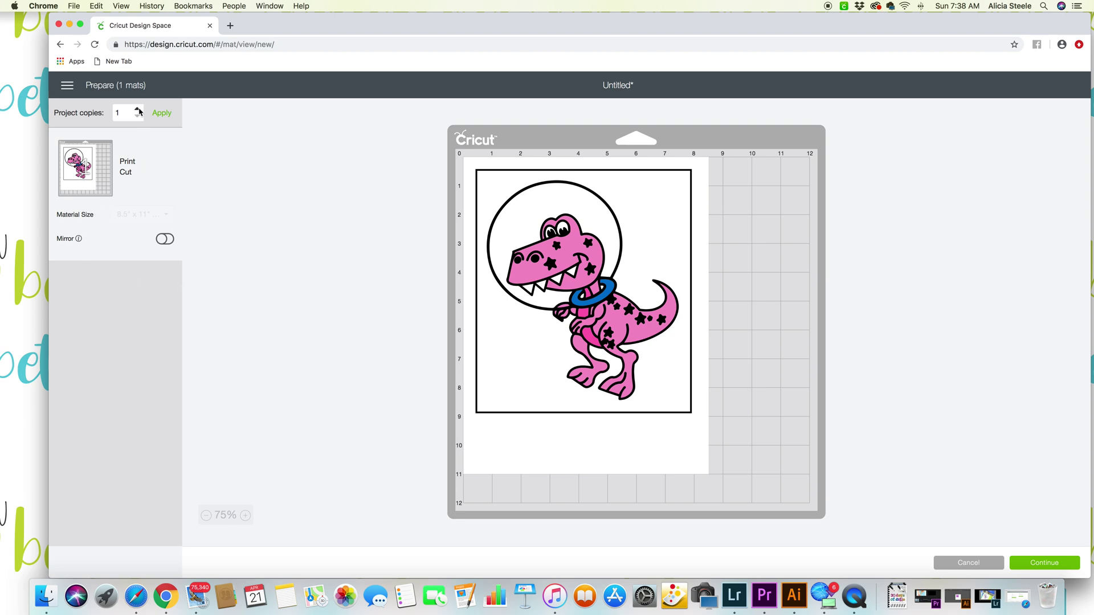
# - Continue to the Make step, open the T-rex mat's print setup, then close it
pyautogui.click(1033, 565)
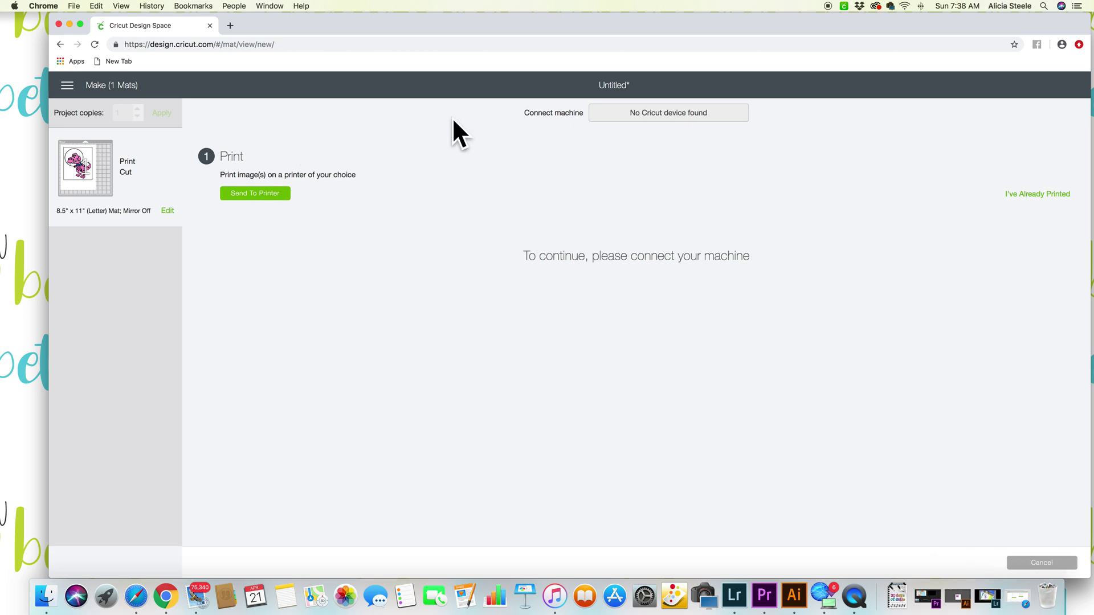
pyautogui.click(254, 194)
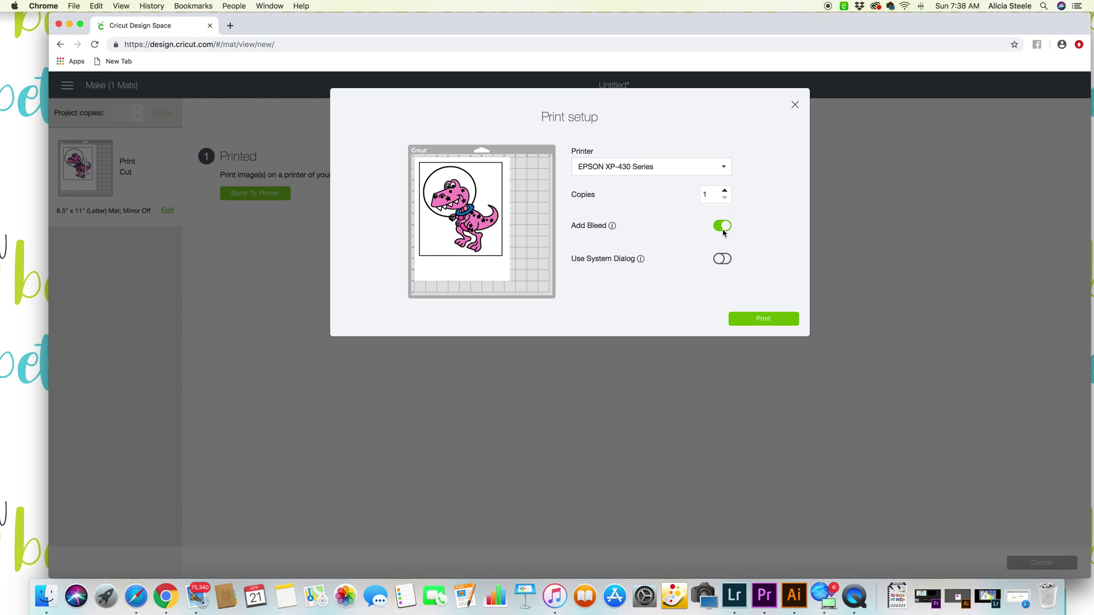
pyautogui.click(795, 106)
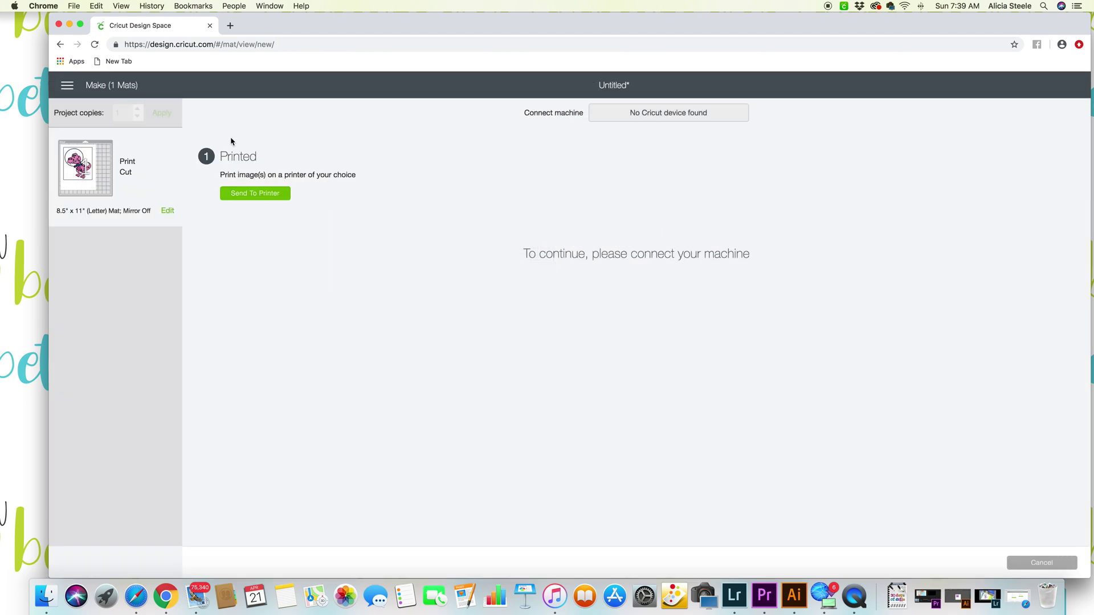
# - Cancel the cut, return to the canvas, and delete the dinosaur
pyautogui.click(1051, 566)
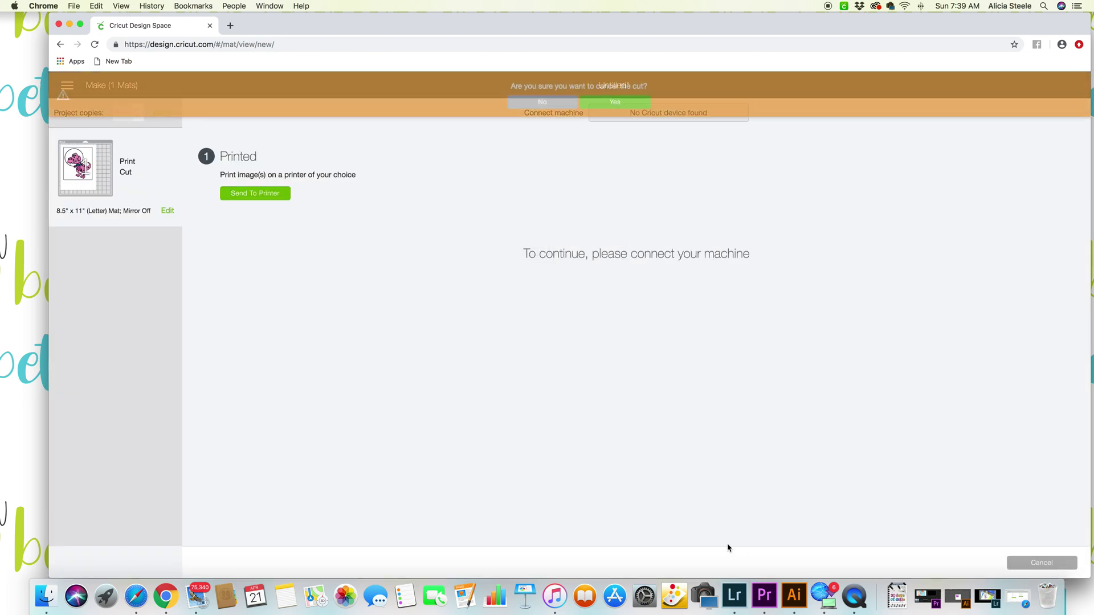
pyautogui.click(620, 105)
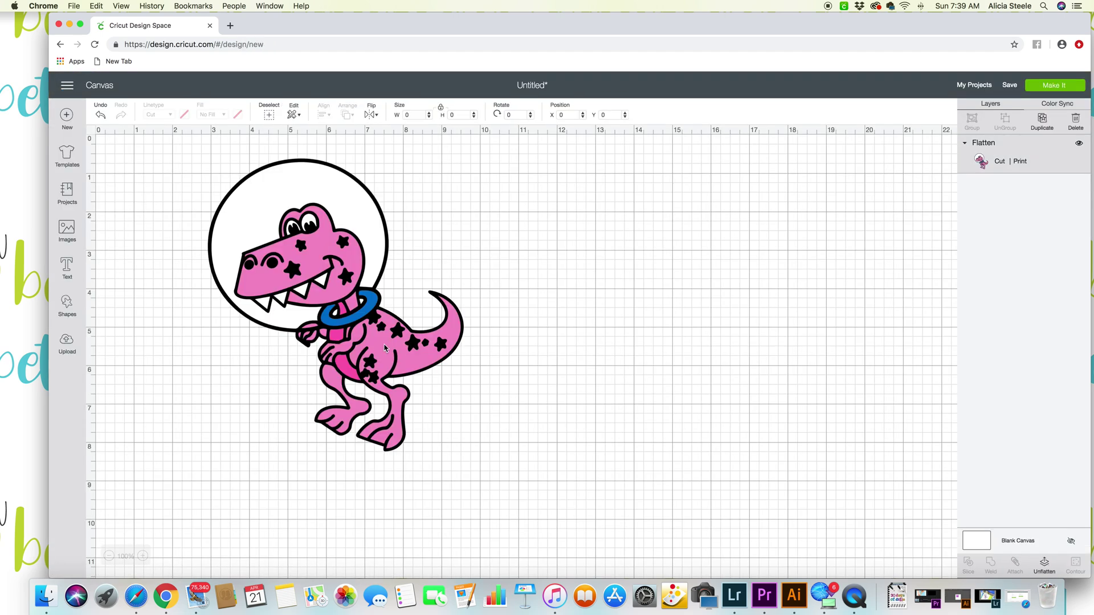
pyautogui.click(385, 348)
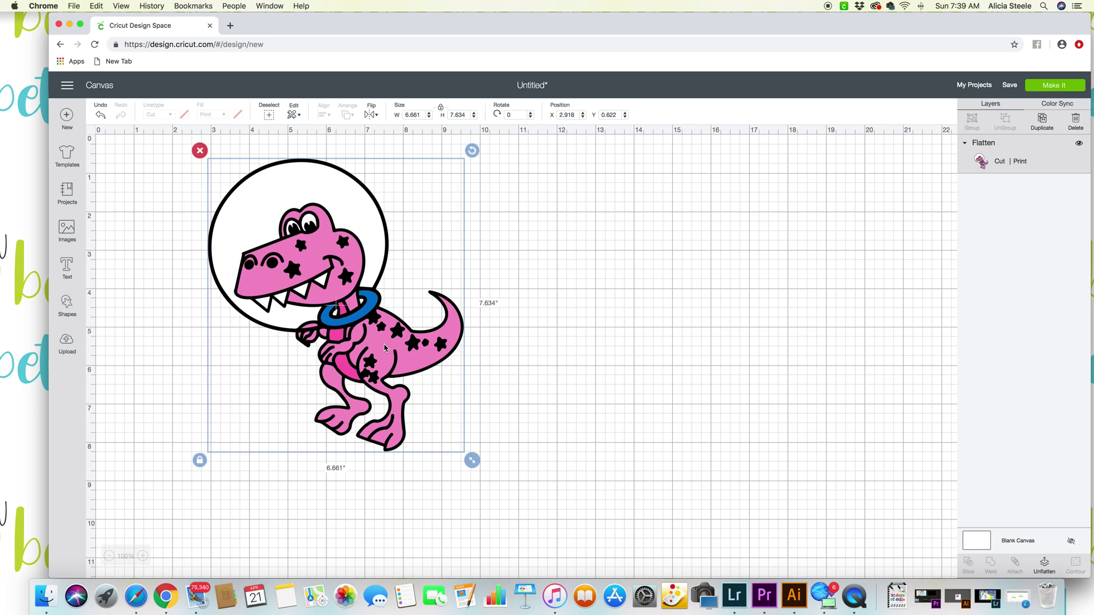
pyautogui.press('Delete')
# - Upload universe.png from the computer as a new image
pyautogui.click(66, 344)
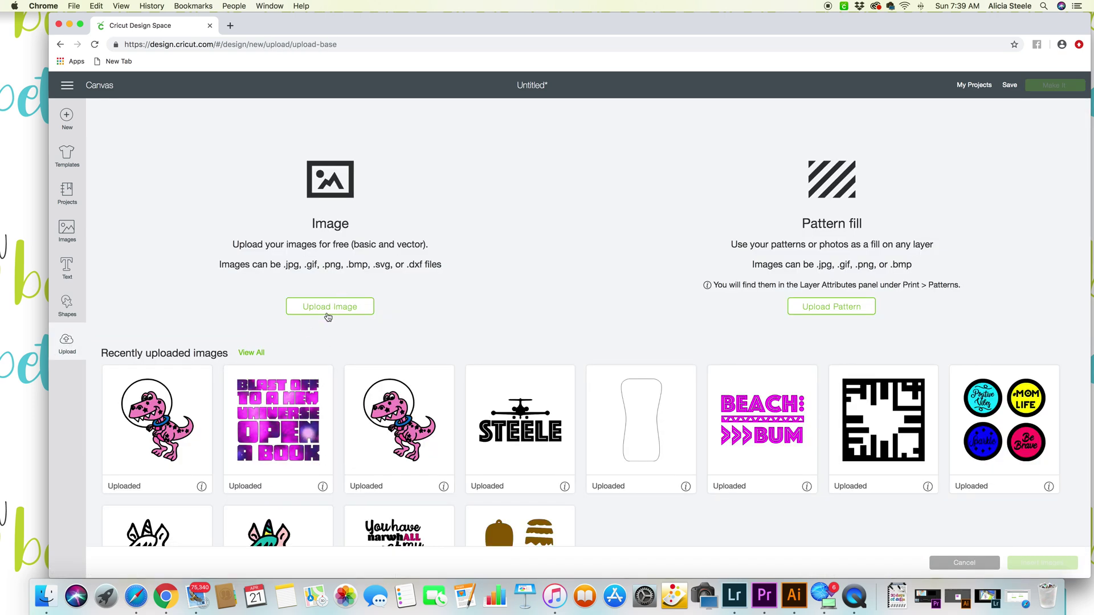
pyautogui.click(326, 315)
pyautogui.click(609, 328)
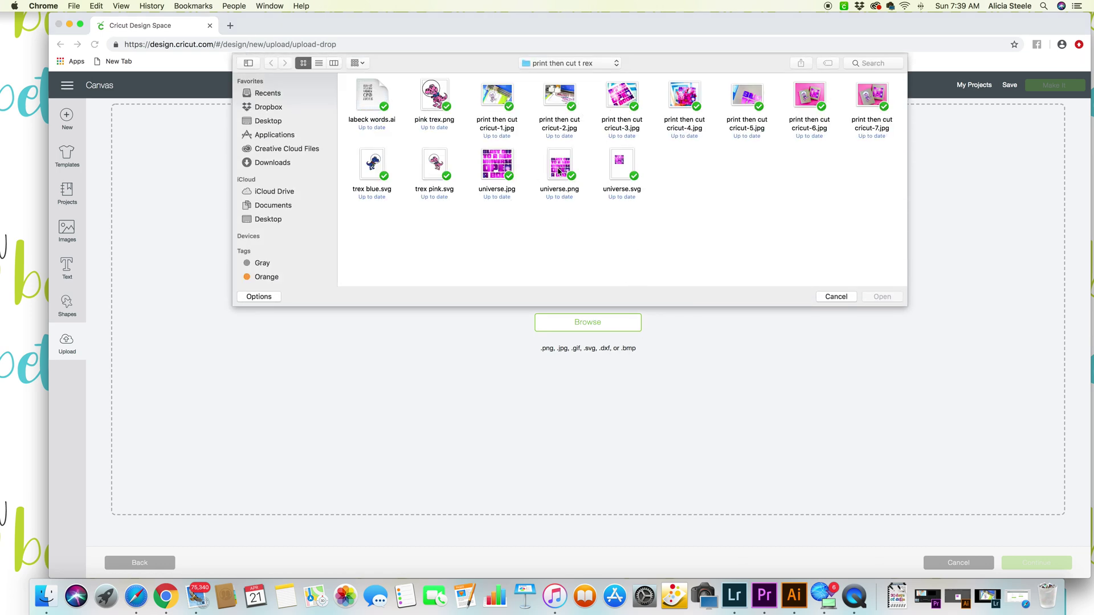
pyautogui.doubleClick(563, 162)
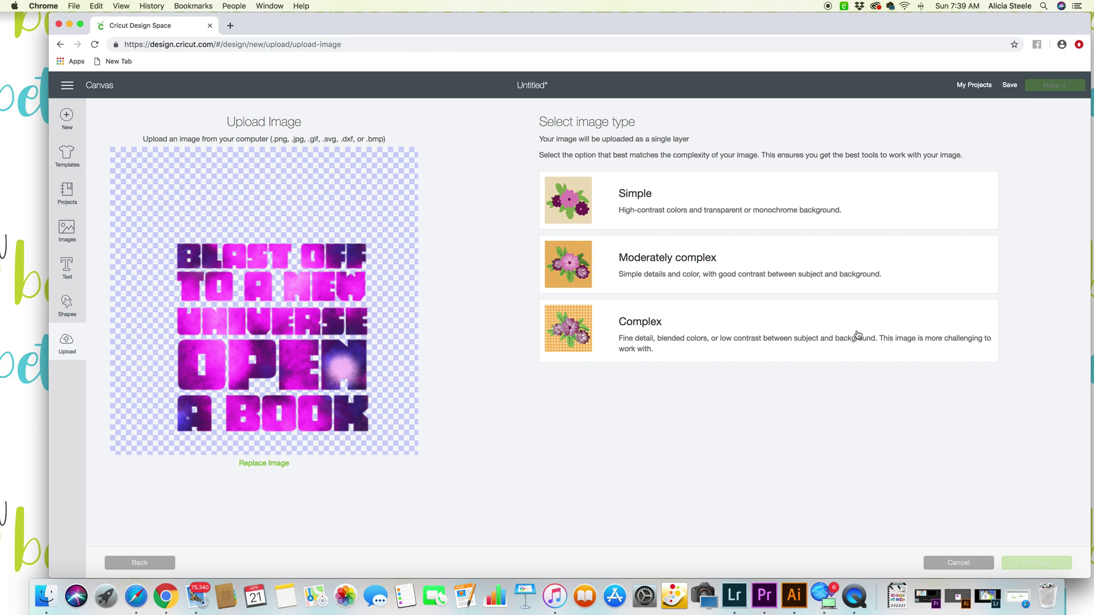
# - Mark the galaxy image Complex, skip erasing, and save it as a Print Then Cut image named universe
pyautogui.click(734, 349)
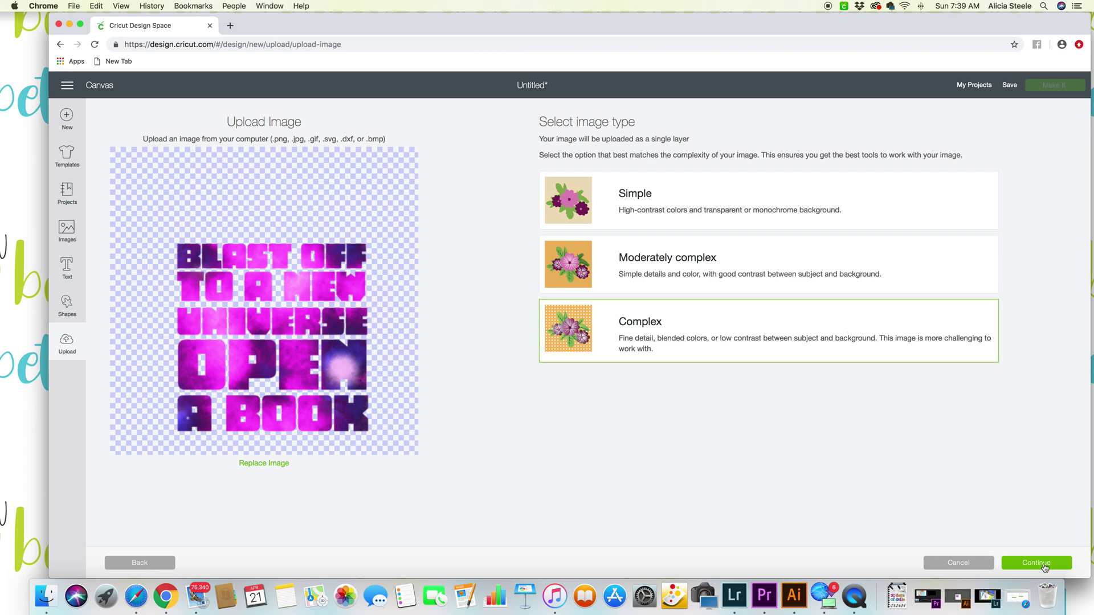
pyautogui.click(1044, 567)
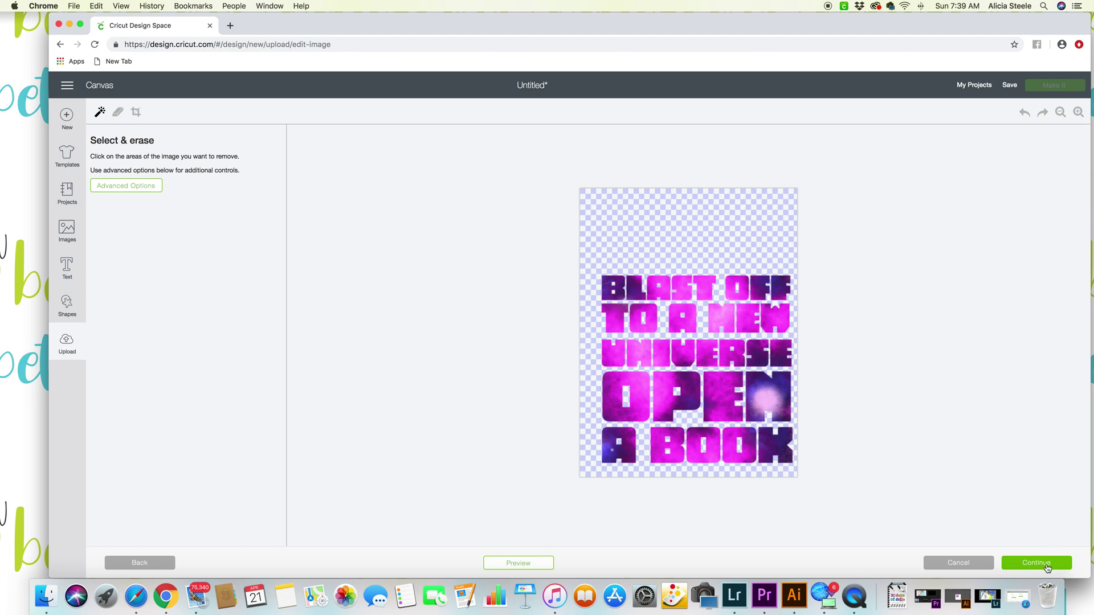
pyautogui.click(1047, 565)
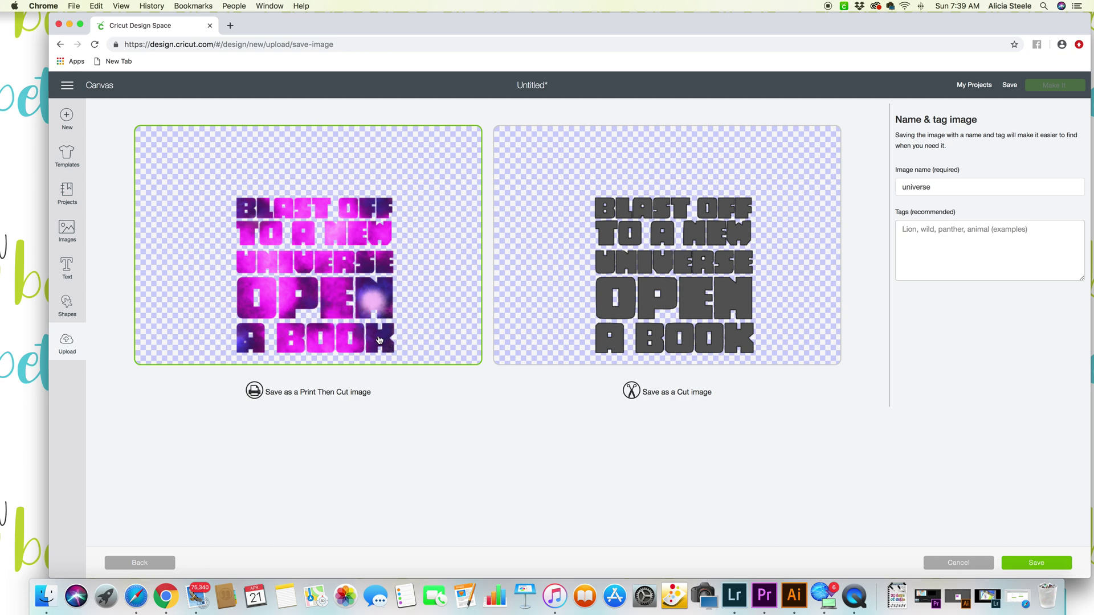
pyautogui.click(329, 303)
pyautogui.click(1036, 566)
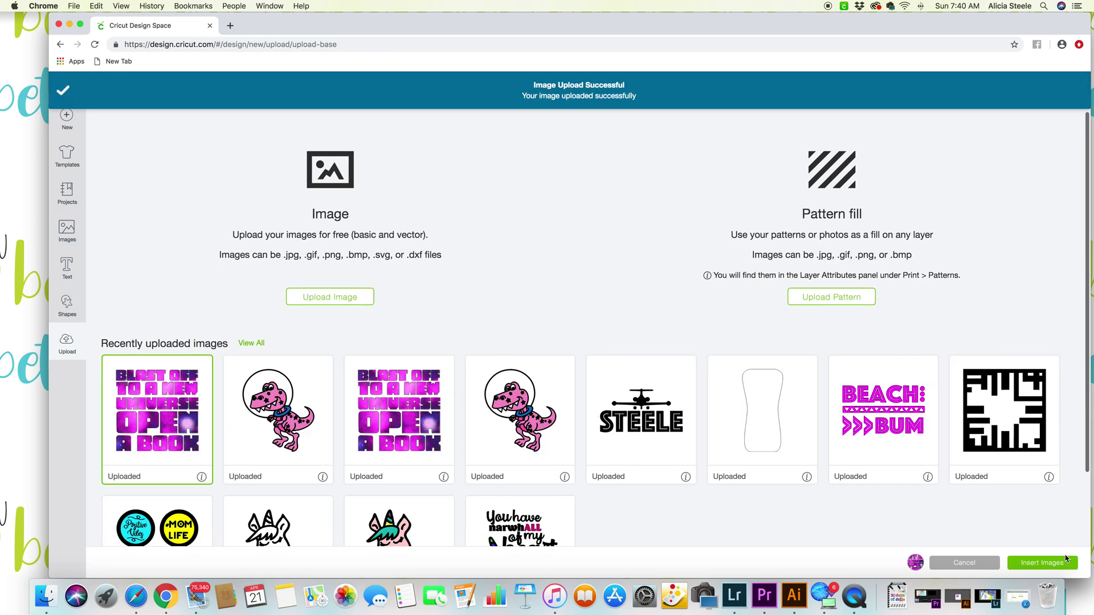
# - Insert the universe image and size it to 6.319 × 6.197 inches at the canvas top-left
pyautogui.click(1059, 564)
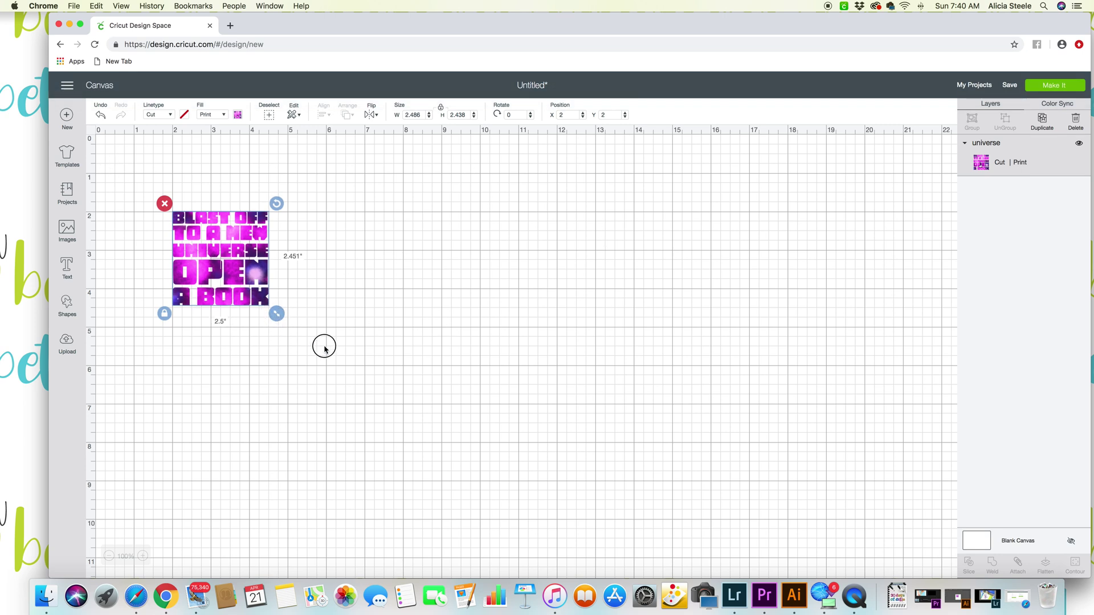
pyautogui.moveTo(276, 313); pyautogui.dragTo(512, 428)
pyautogui.moveTo(400, 396); pyautogui.dragTo(380, 345)
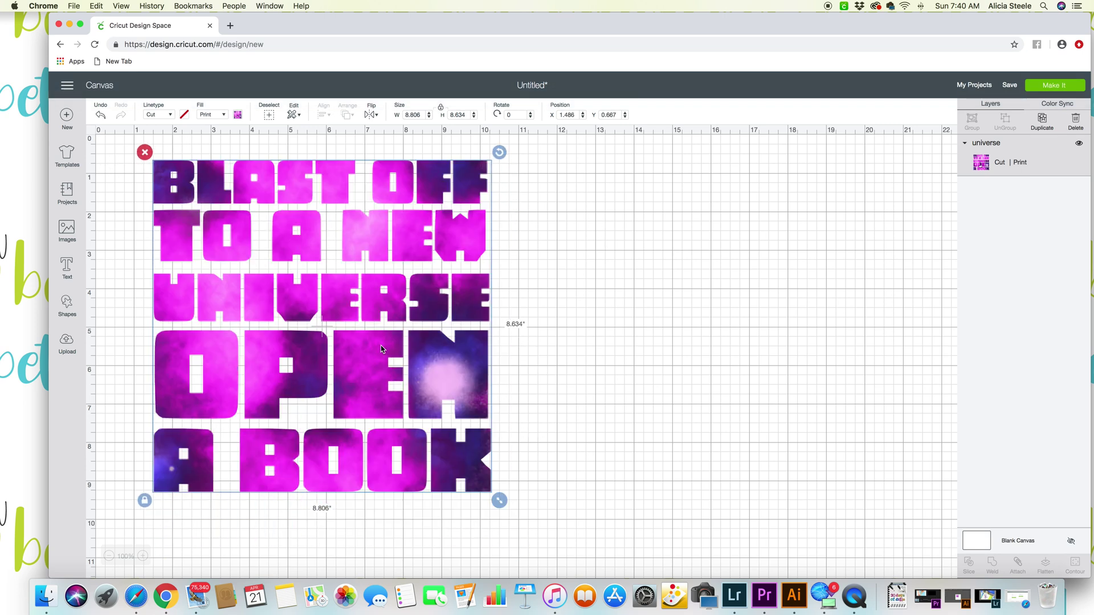
pyautogui.click(614, 405)
pyautogui.moveTo(439, 383); pyautogui.dragTo(429, 378)
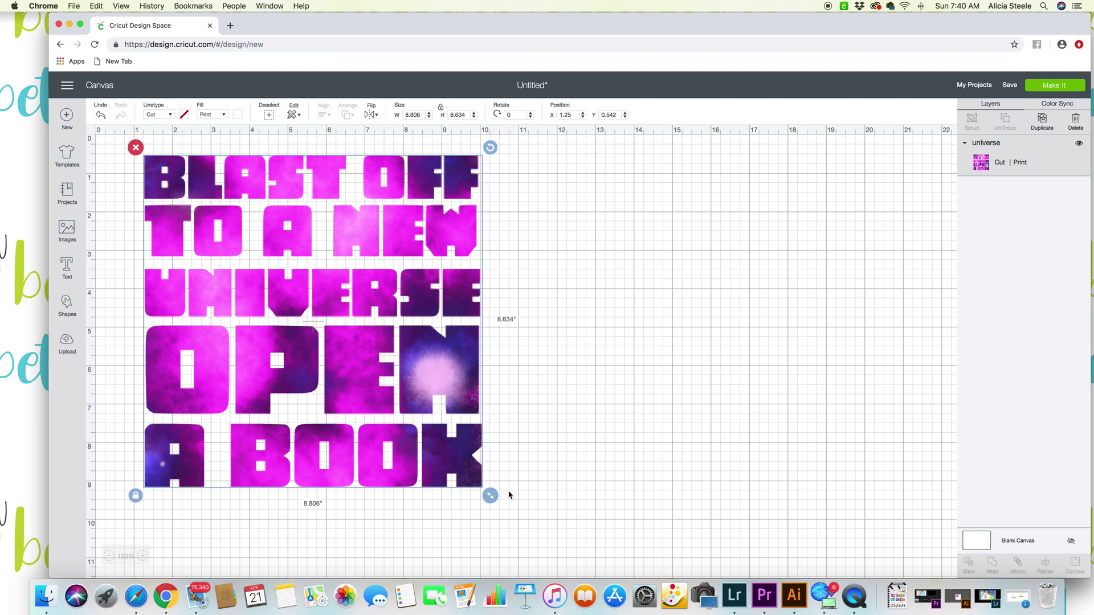
pyautogui.moveTo(491, 495); pyautogui.dragTo(394, 402)
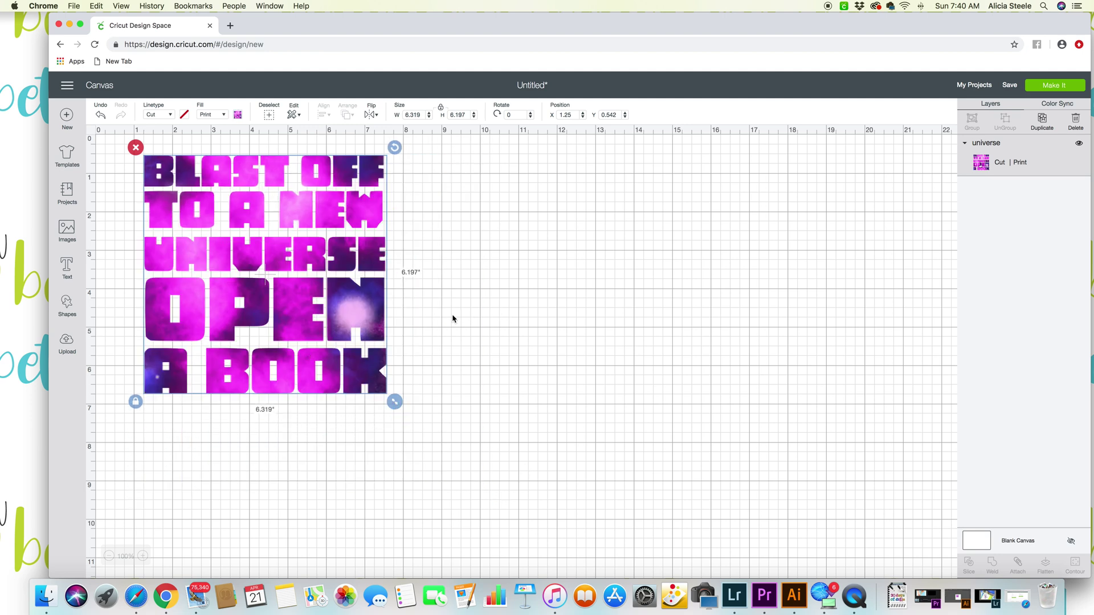